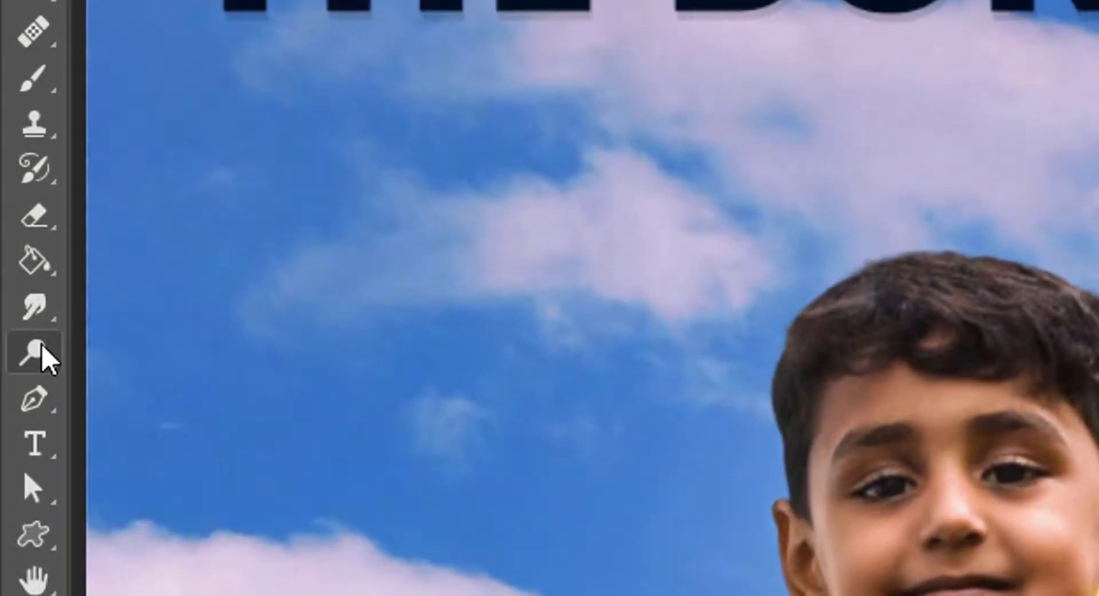
Select the Burn tool from the Dodge tool group
click(39, 347)
right_click(39, 346)
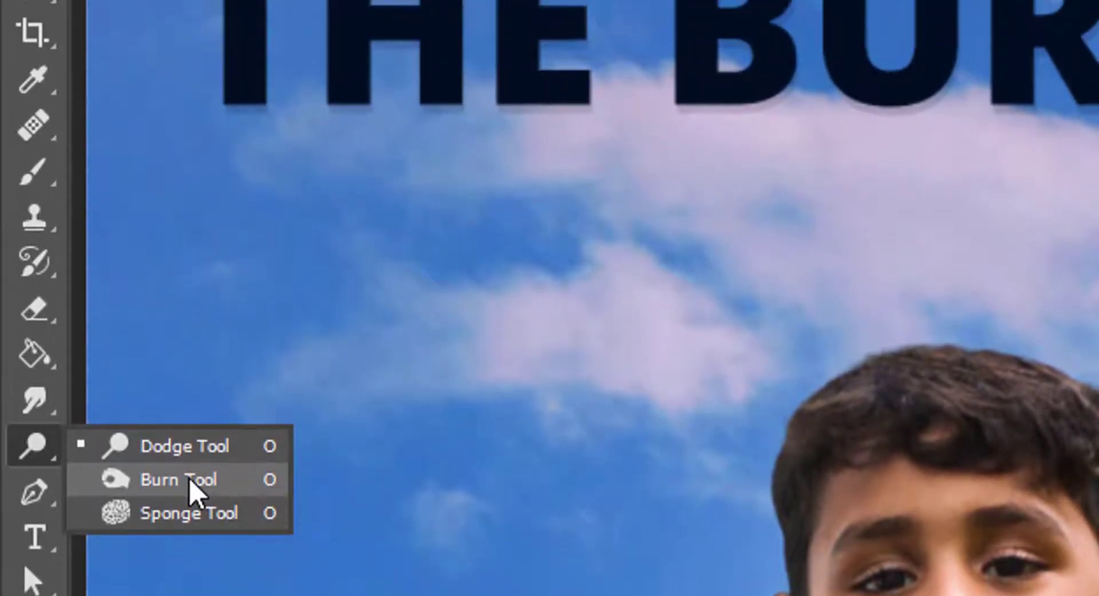
click(190, 481)
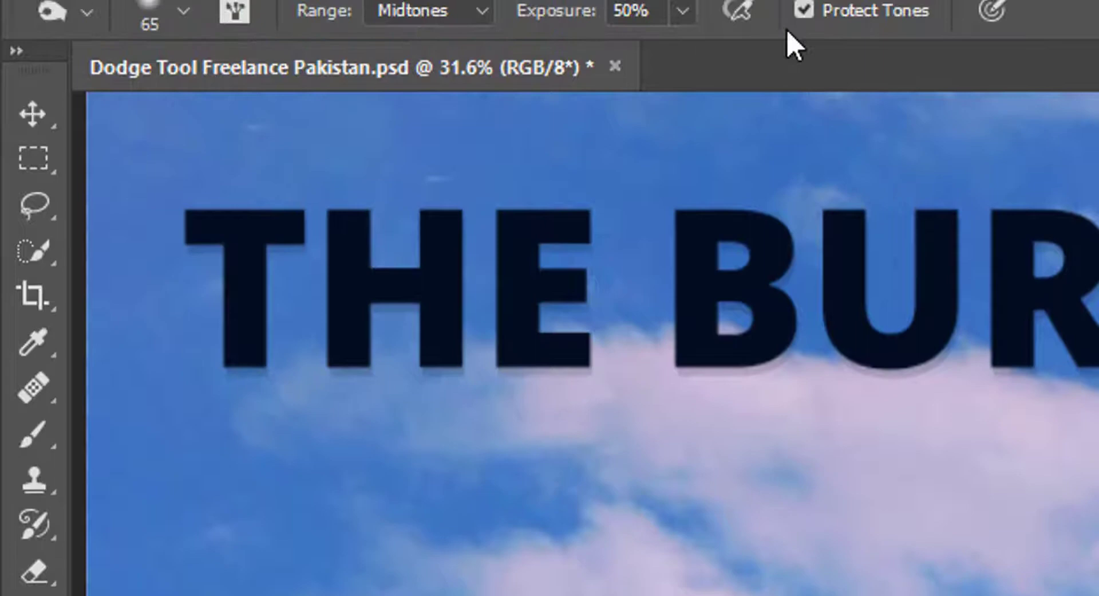
click(87, 12)
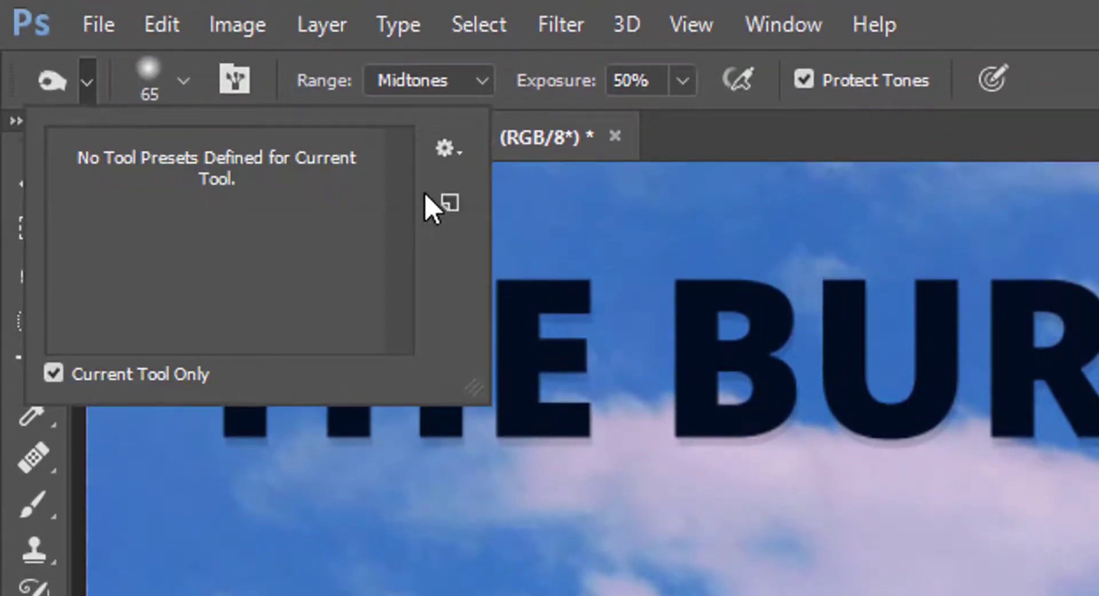
click(445, 148)
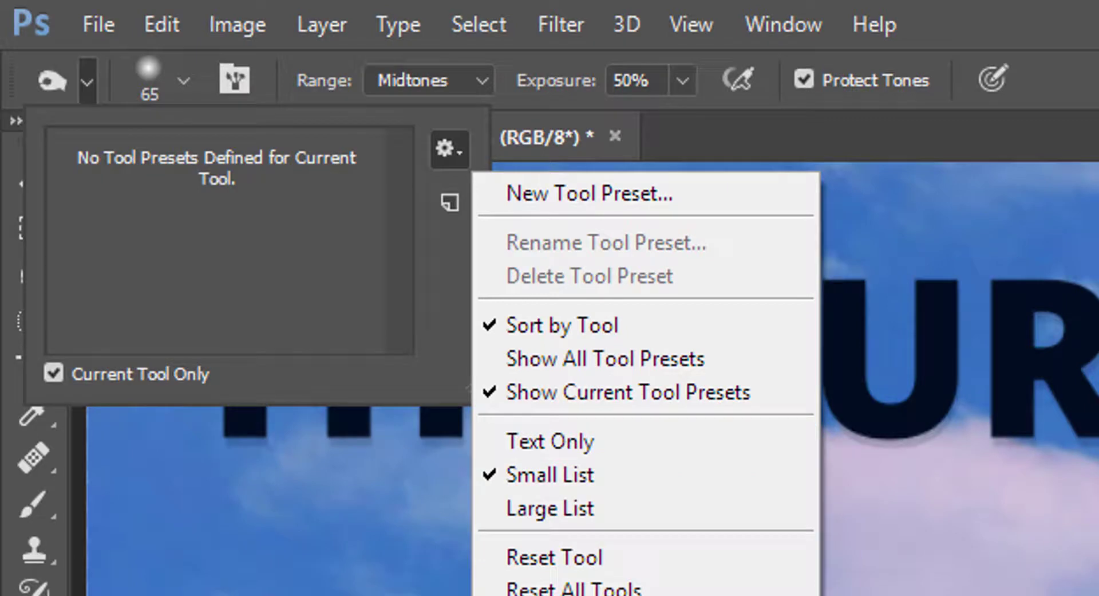
click(440, 260)
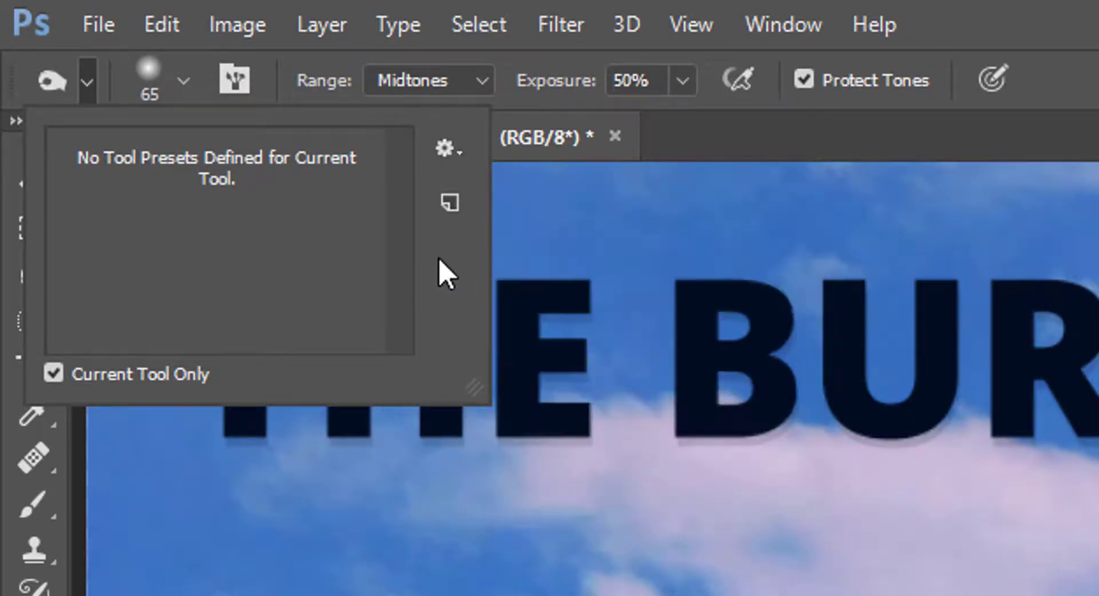
click(452, 207)
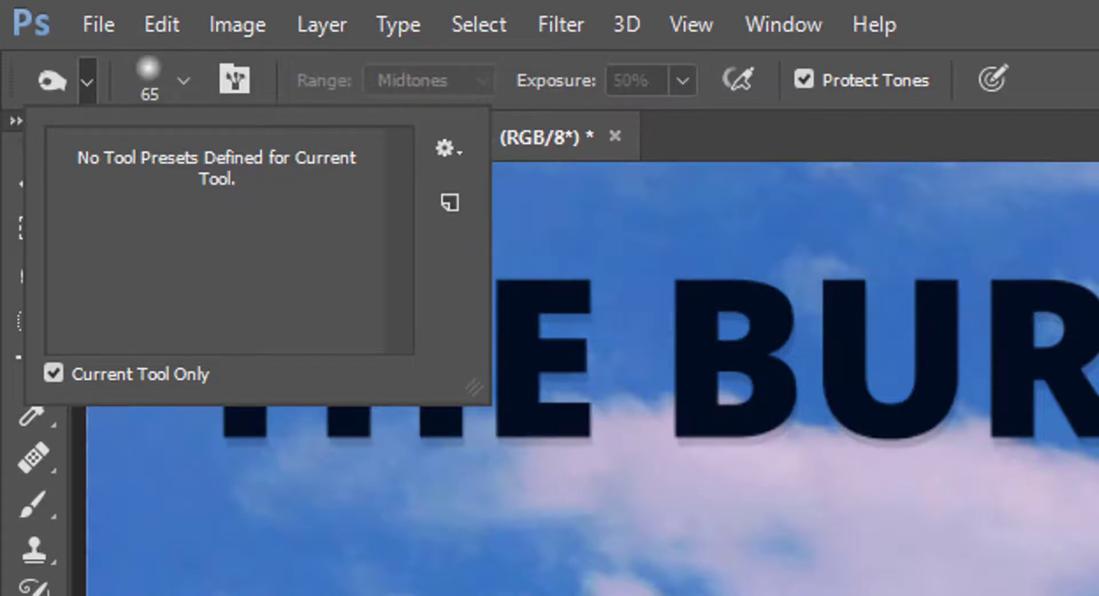
drag(1098, 464, 574, 303)
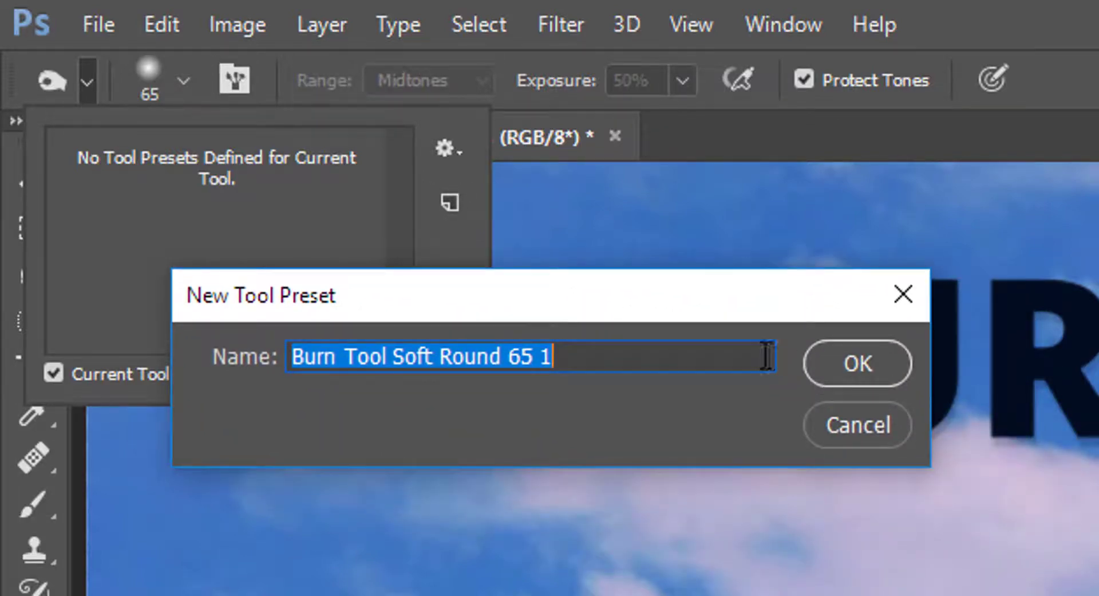
click(889, 425)
key(Escape)
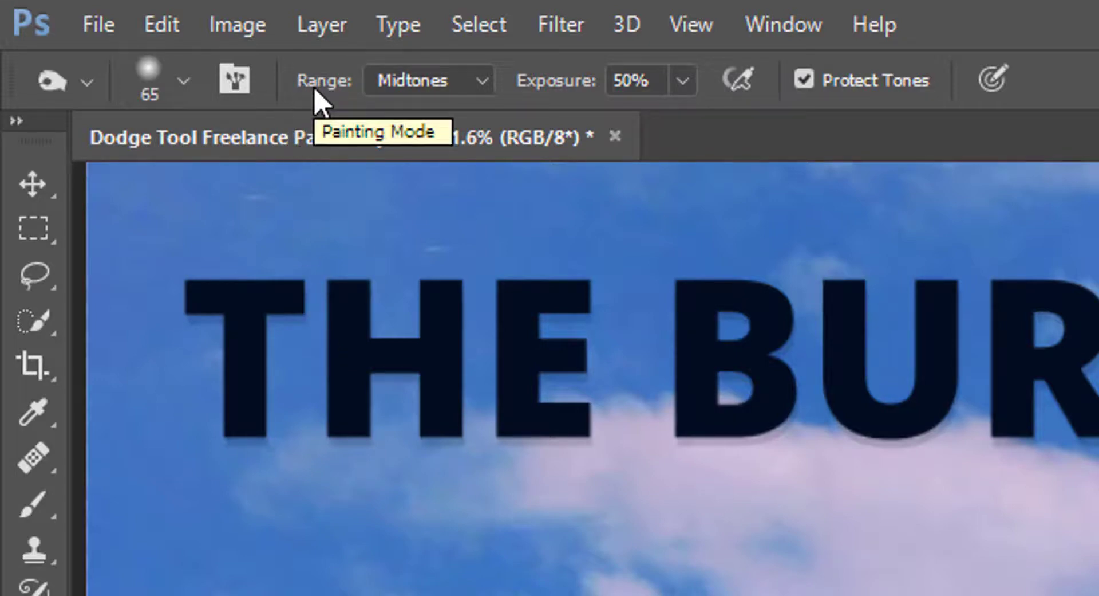
click(417, 86)
click(415, 87)
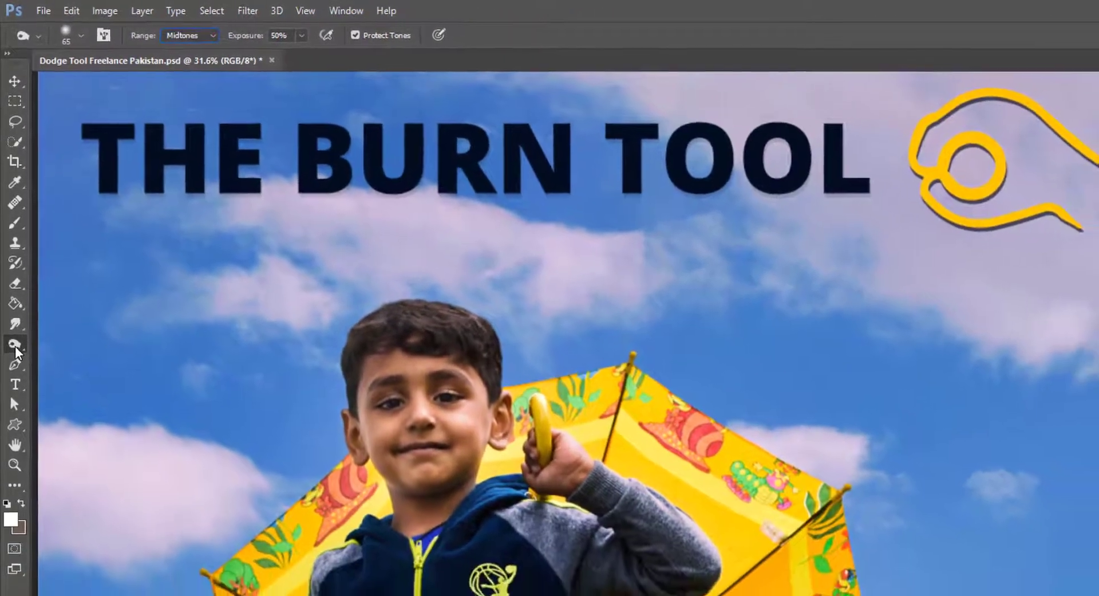
click(15, 336)
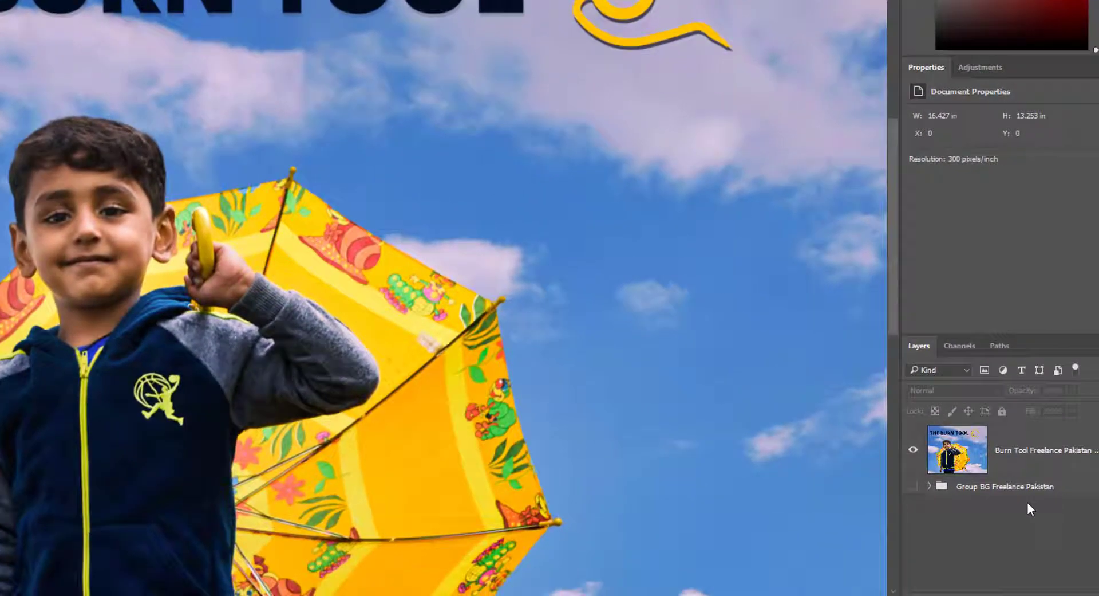
Add a new layer above the image layer, filled with 50% Gray at 100% opacity, and set its blend mode to Overlay
click(1048, 467)
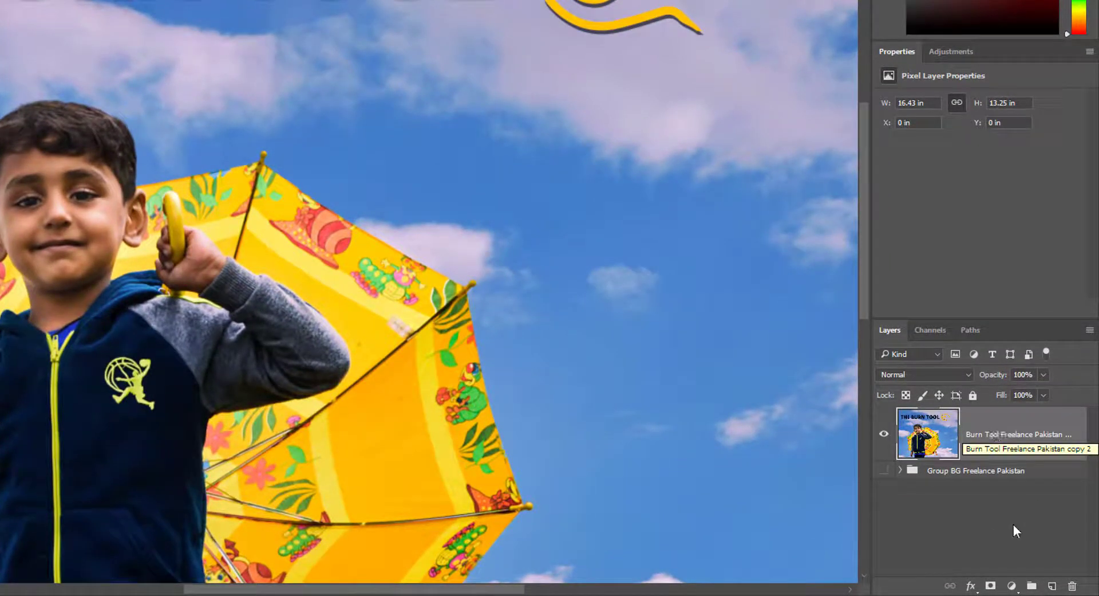
click(1053, 586)
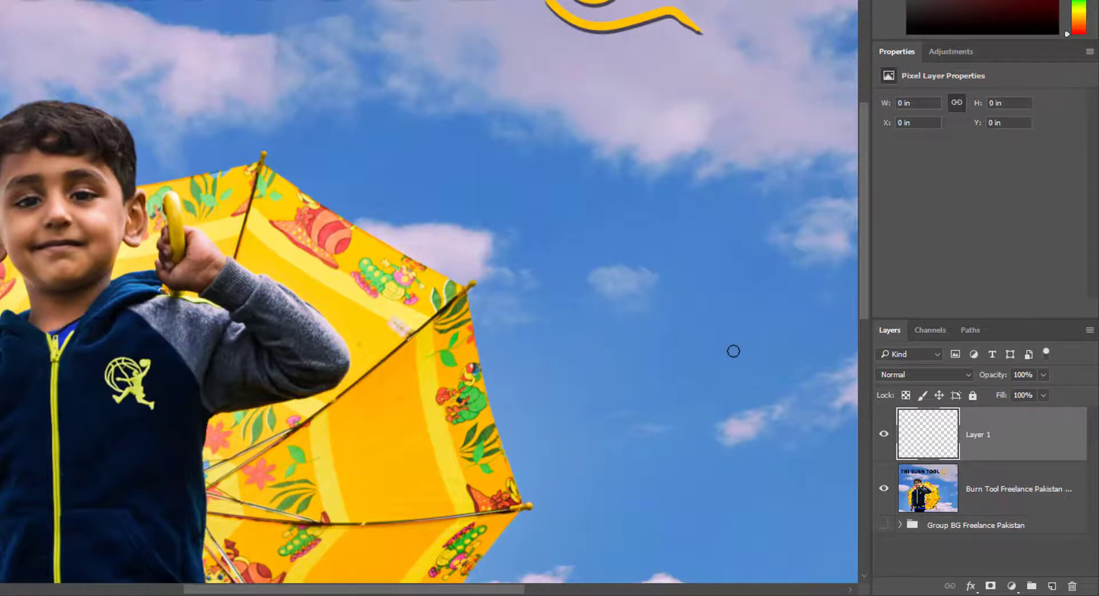
key(shift+F5)
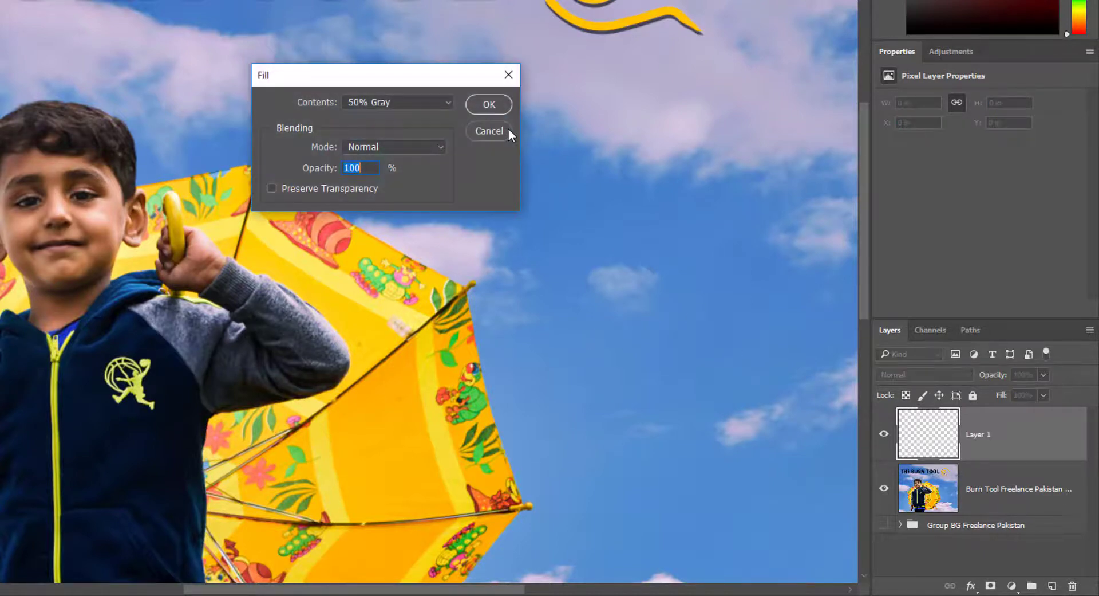
click(488, 104)
click(897, 373)
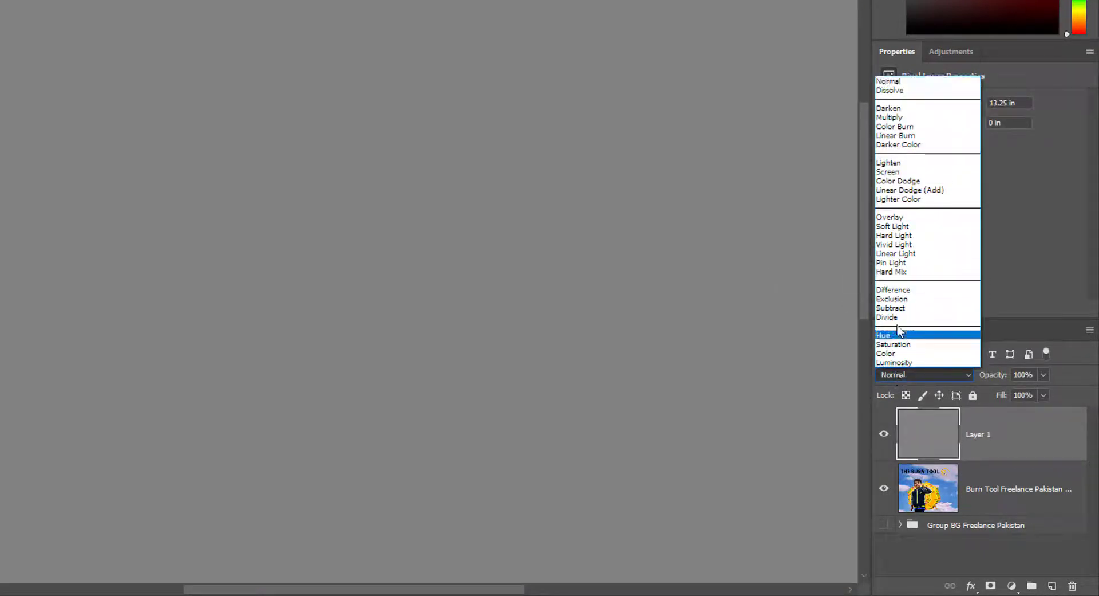
click(900, 218)
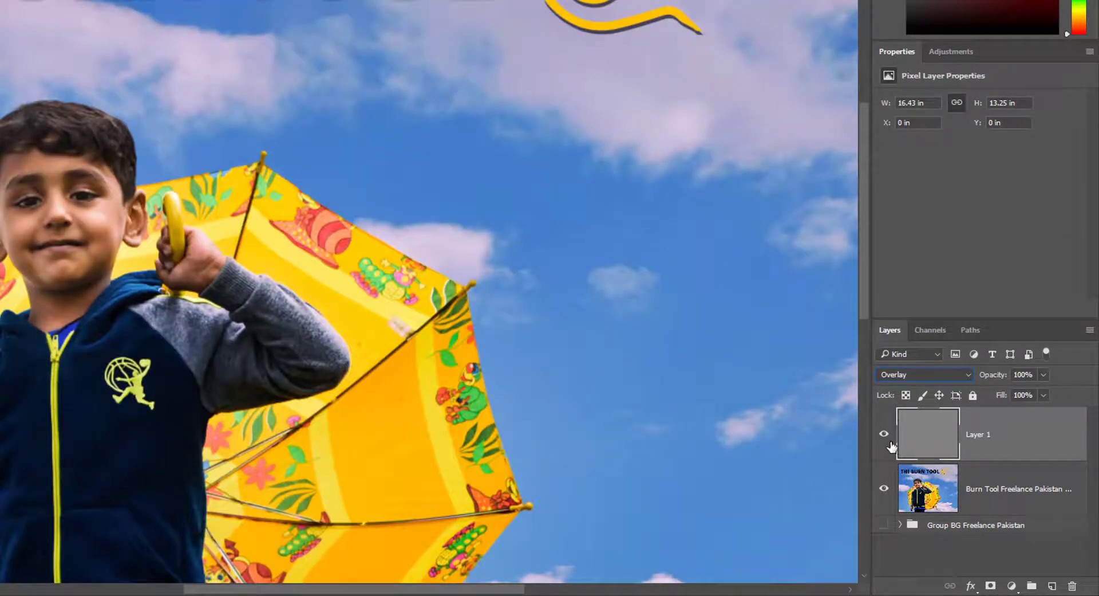
Directly above the image layer, add a Curves adjustment layer with the curve pulled down to darken the midtones, and hide it
click(973, 504)
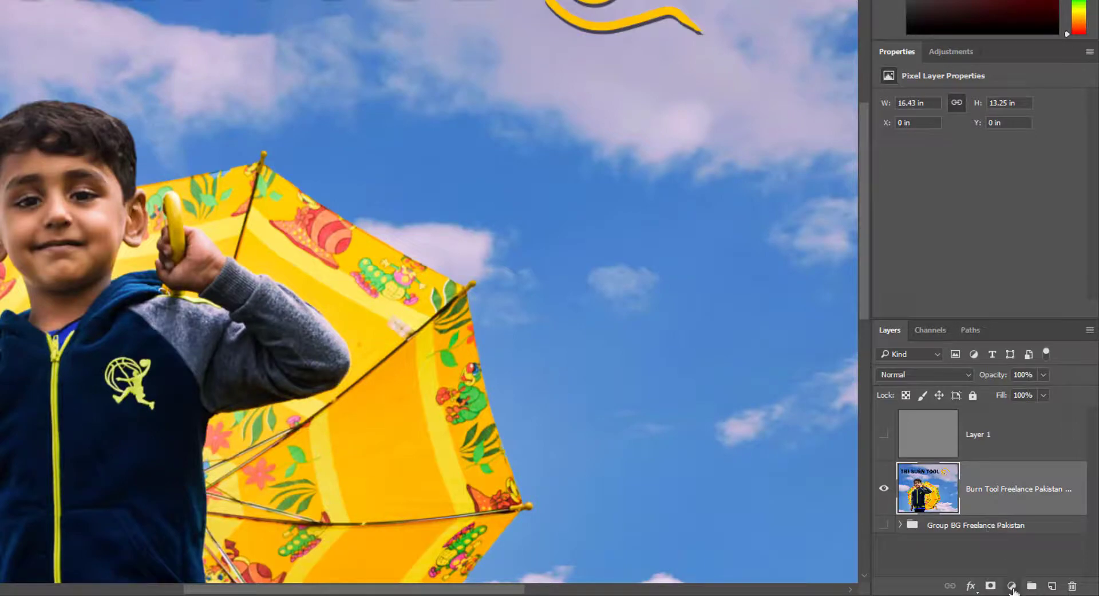
click(1012, 585)
click(973, 350)
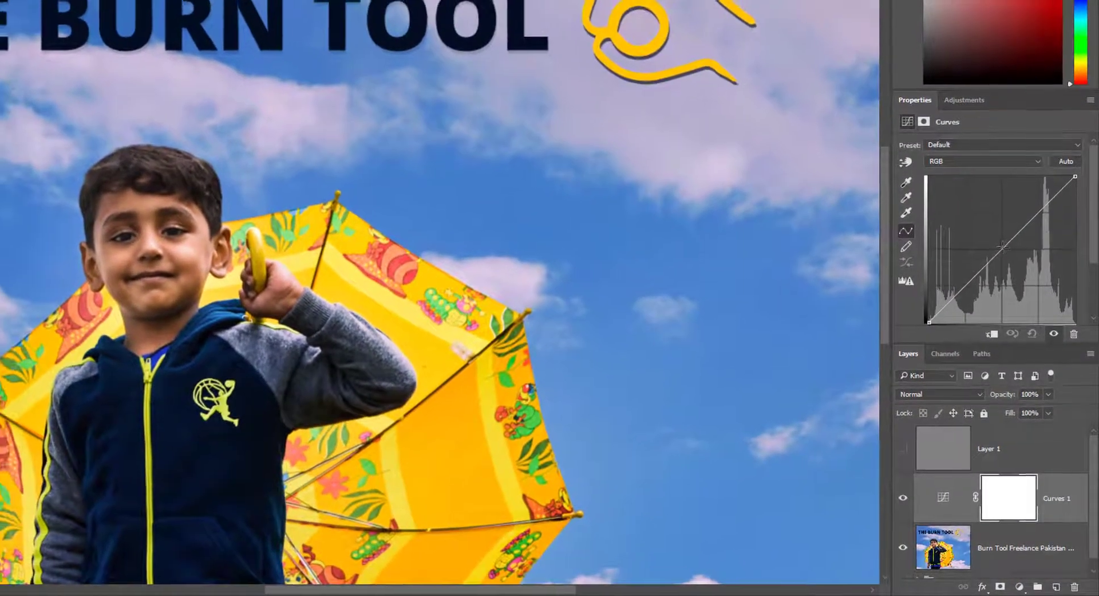
drag(997, 234, 1012, 250)
click(915, 503)
Duplicate the image layer and burn the shadowed side of the boy's face with Midtones range at 50% exposure
click(970, 558)
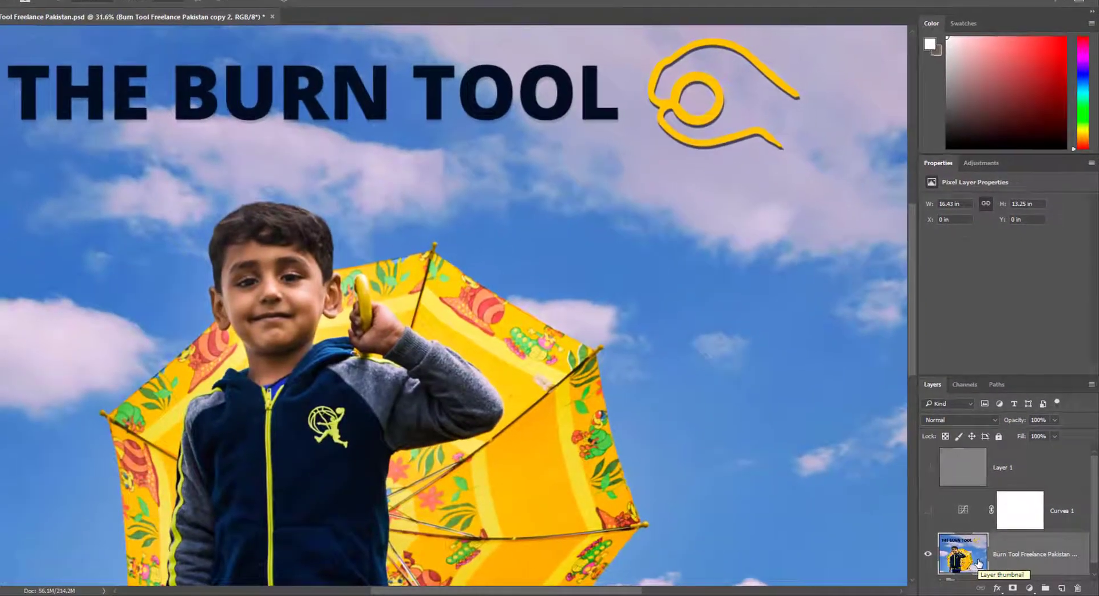
key(ctrl+j)
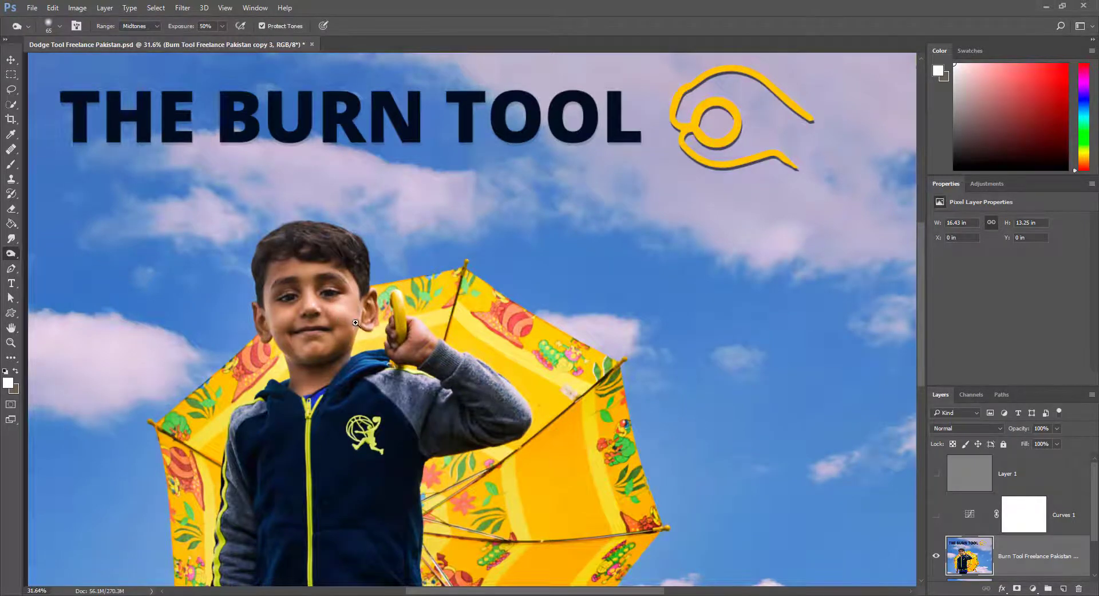
drag(355, 323, 437, 316)
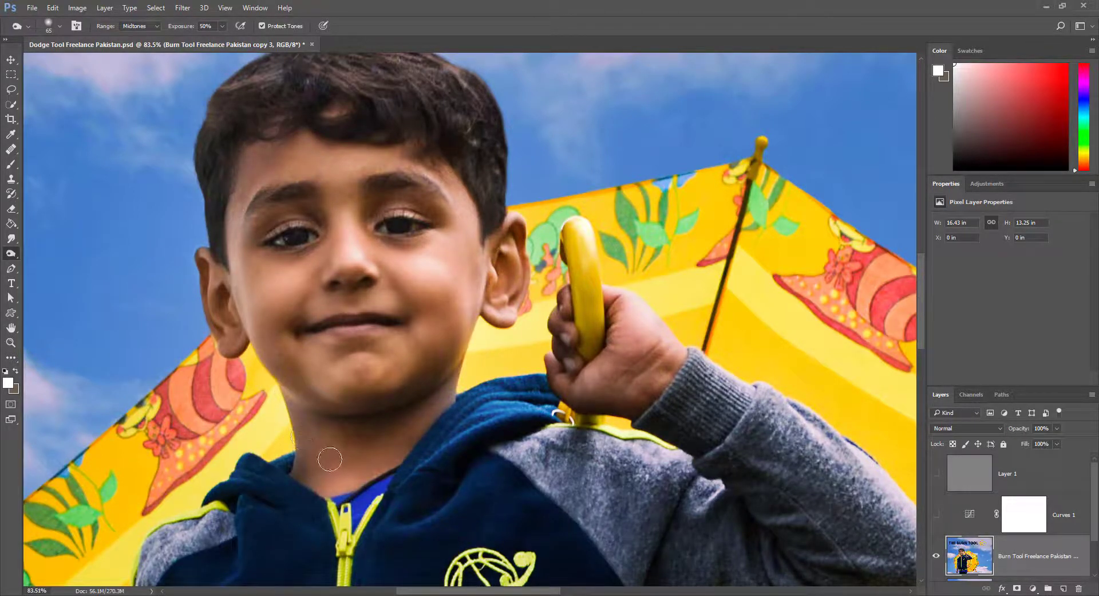
mouse_move(298, 243)
mouse_down()
mouse_move(273, 249)
mouse_move(307, 235)
mouse_up()
Adjust the Burn brush to size 125 to suit the shadow areas of the boy's face
key(bracketright)
key(bracketright)
key(bracketright)
key(bracketright)
key(bracketright)
key(bracketleft)
key(bracketleft)
key(bracketleft)
key(bracketright)
key(bracketright)
key(bracketright)
key(bracketright)
key(bracketright)
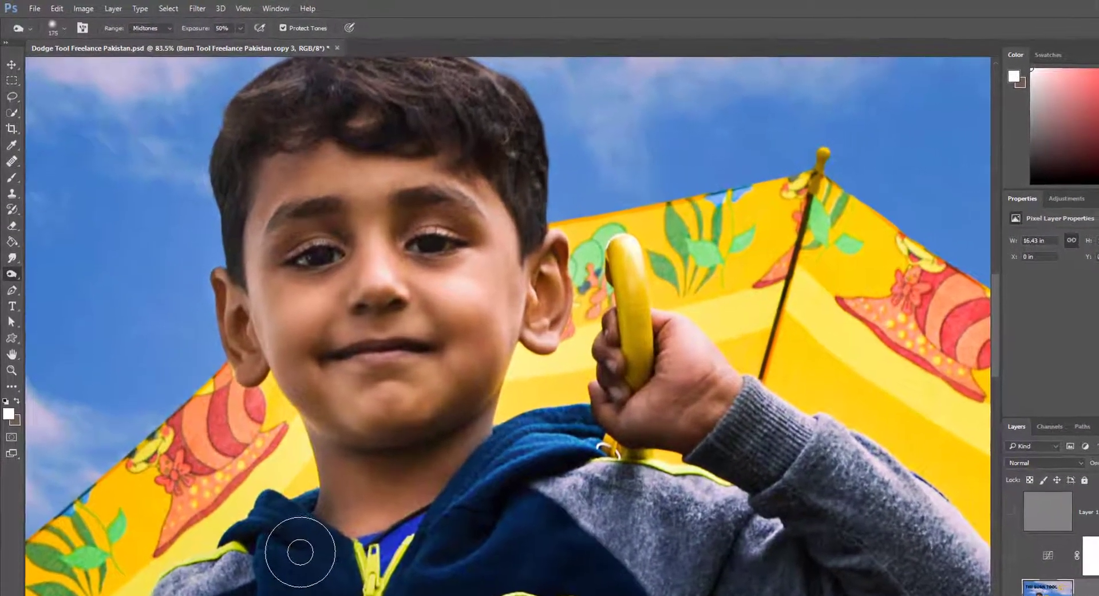
key(bracketleft)
key(bracketleft)
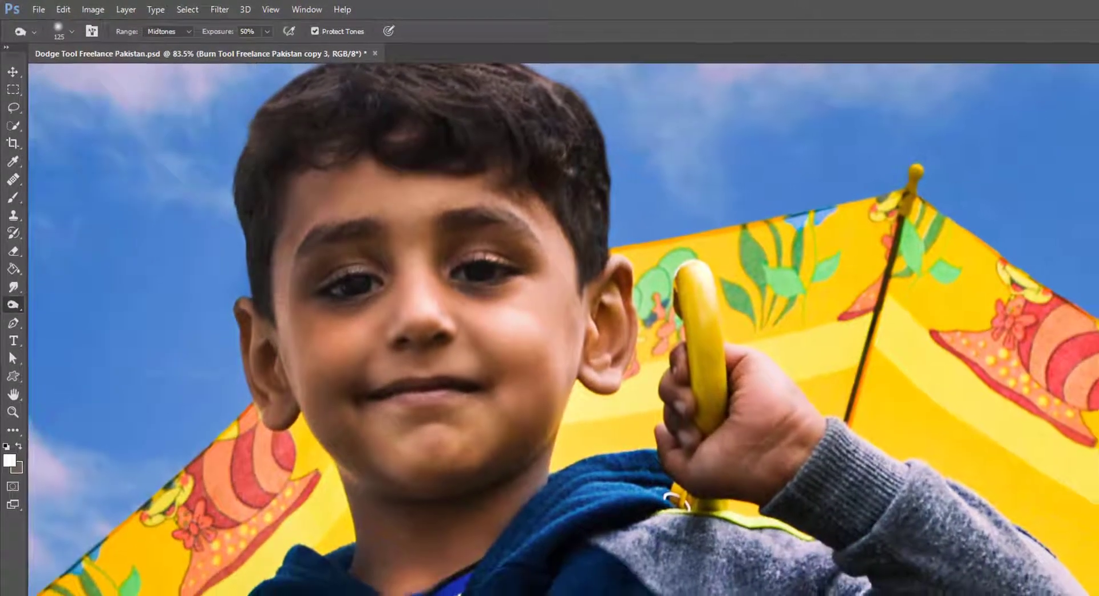
Compare the burned face with the original by toggling the burned layer's visibility and varying its opacity
scroll(494, 499, down, 5)
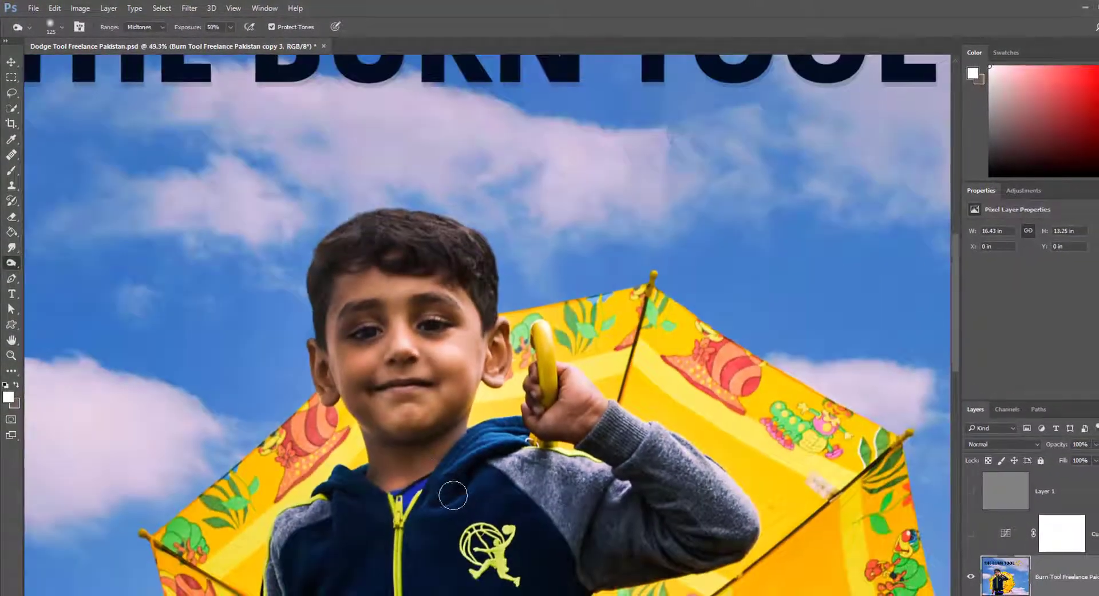
drag(453, 495, 441, 403)
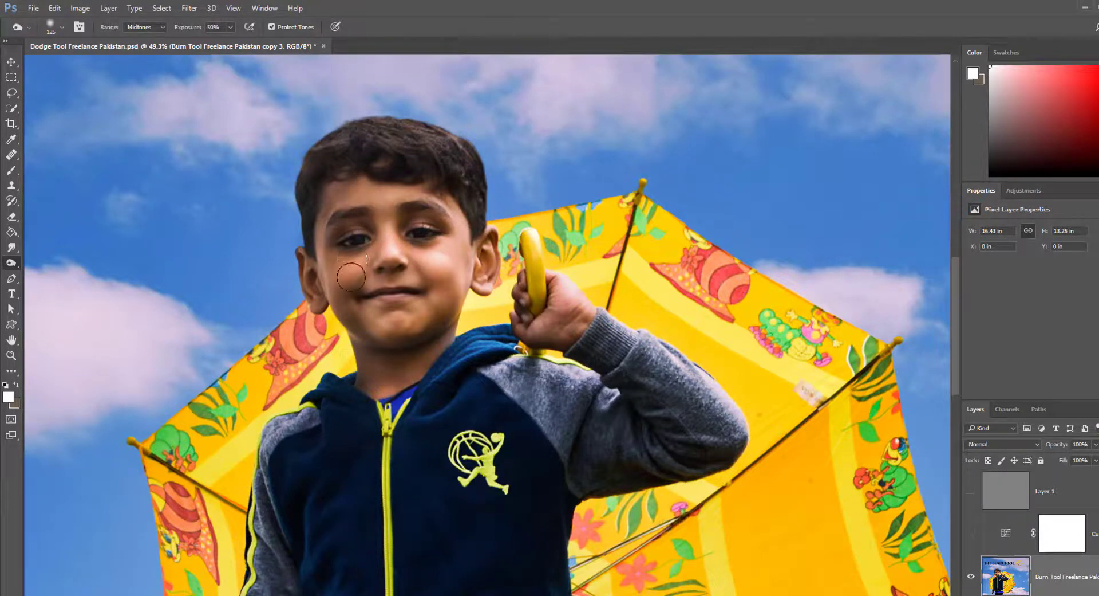
click(971, 578)
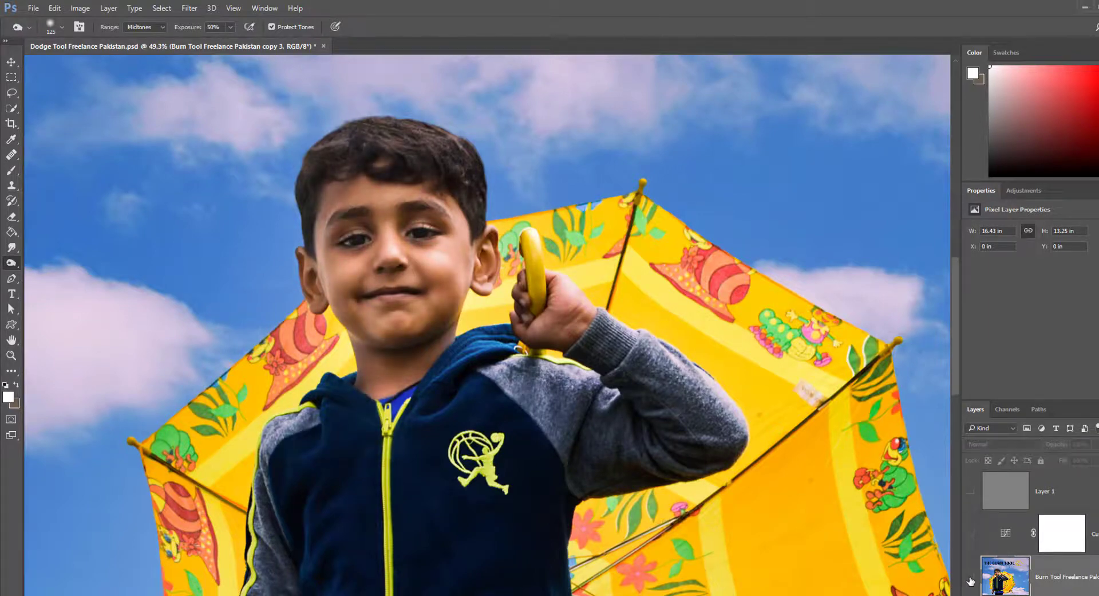
click(970, 578)
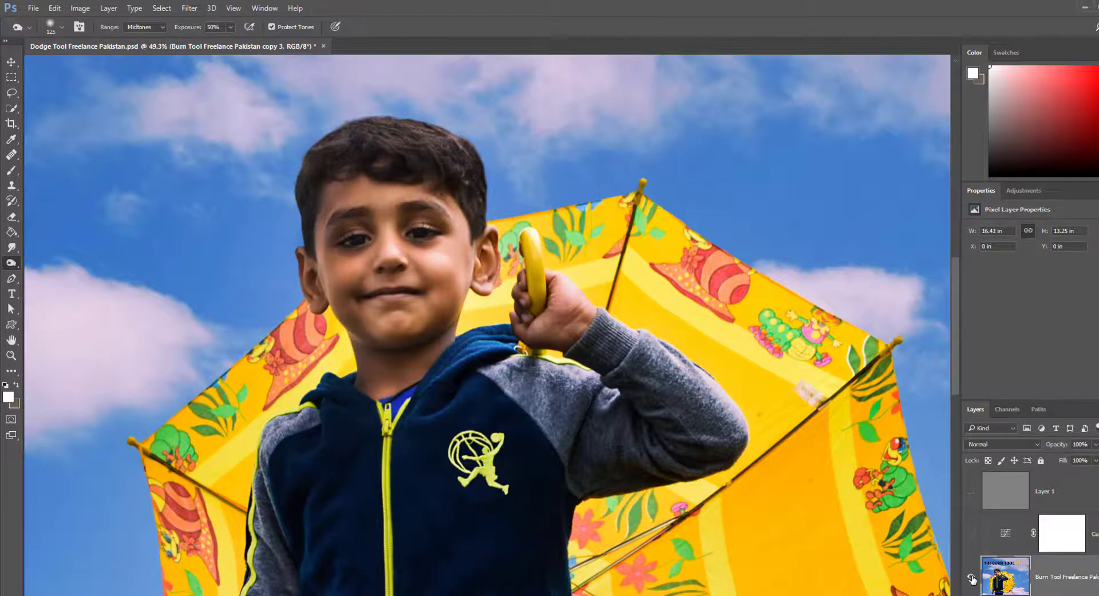
click(1097, 445)
drag(1069, 459, 1096, 458)
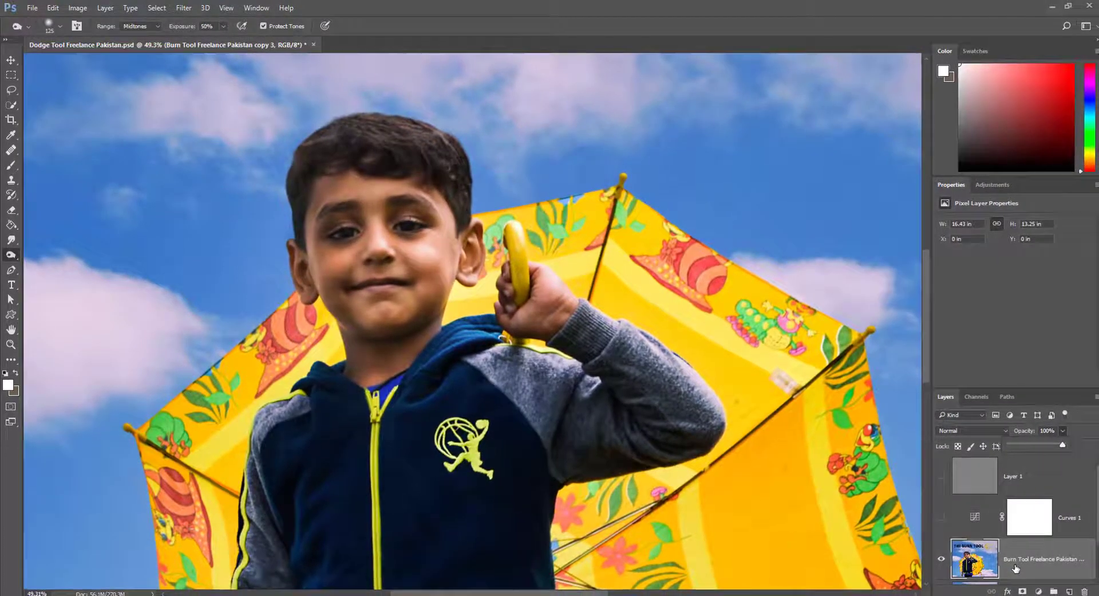
Duplicate the active image layer, and show the Curves adjustment layer with its mask inverted to black
key(ctrl+j)
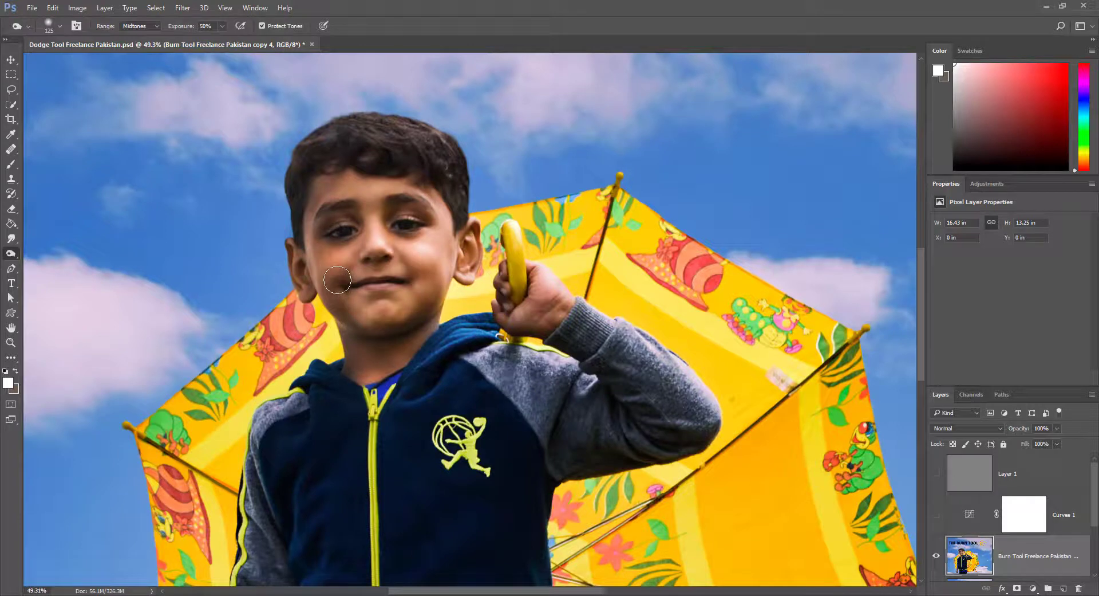
click(938, 515)
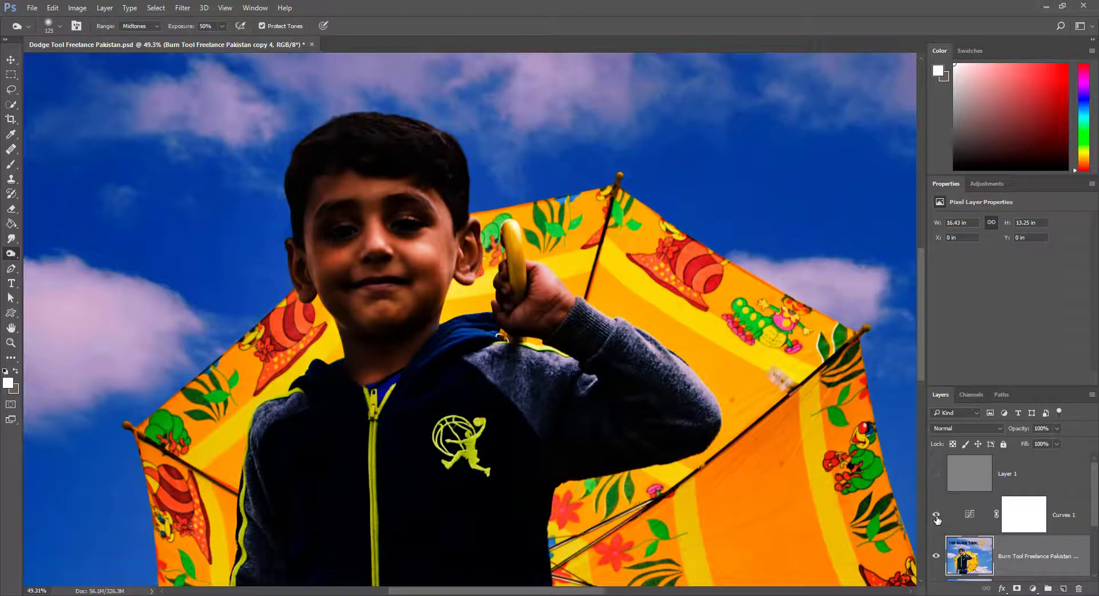
click(1024, 514)
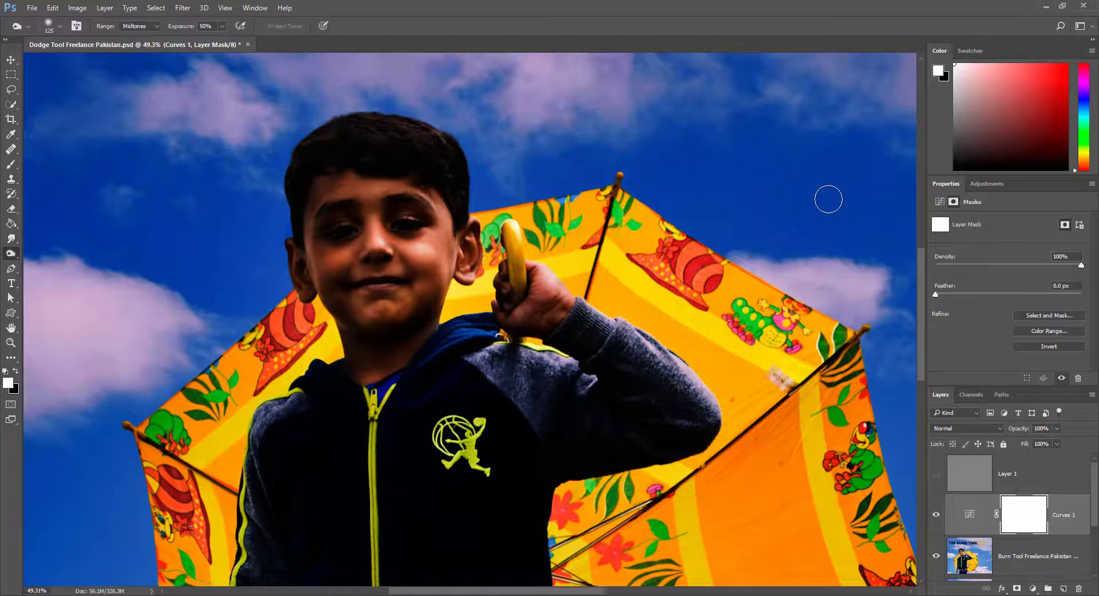
key(ctrl+i)
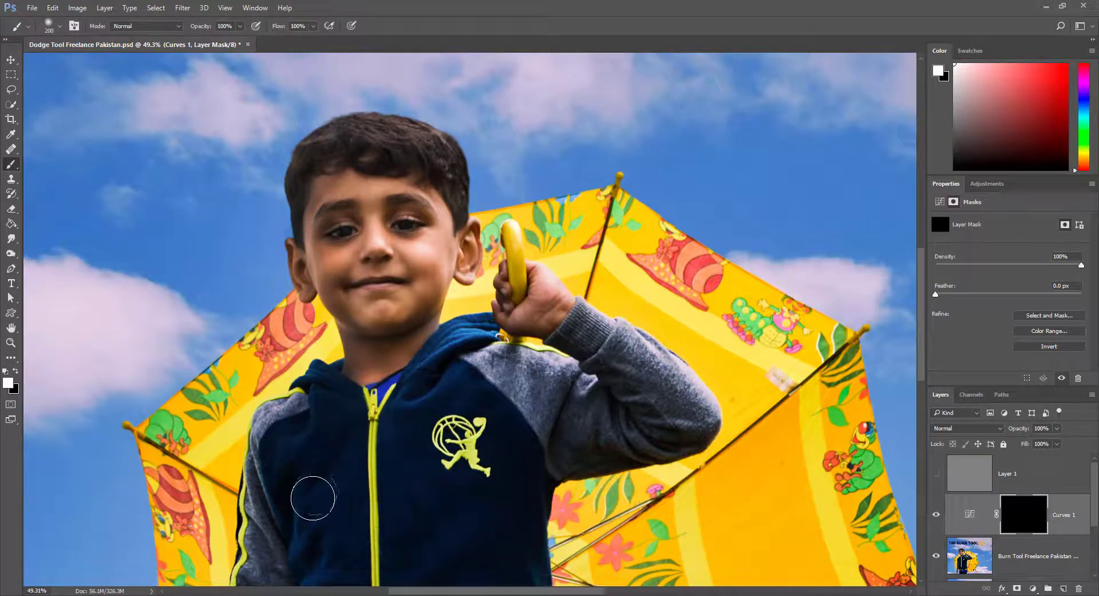
Paint white on the Curves mask over the shadowed side of the boy's face at 10% brush opacity and inspect the mask alone
mouse_move(326, 430)
mouse_down()
mouse_move(317, 251)
mouse_move(329, 150)
mouse_move(347, 143)
mouse_move(320, 218)
mouse_move(325, 288)
mouse_move(366, 441)
mouse_move(340, 431)
mouse_move(345, 239)
mouse_move(367, 118)
mouse_move(339, 343)
mouse_move(340, 409)
mouse_move(362, 197)
mouse_move(356, 454)
mouse_move(349, 288)
mouse_move(363, 171)
mouse_move(364, 352)
mouse_move(338, 467)
mouse_move(364, 183)
mouse_move(365, 458)
mouse_move(358, 171)
mouse_move(335, 393)
mouse_up()
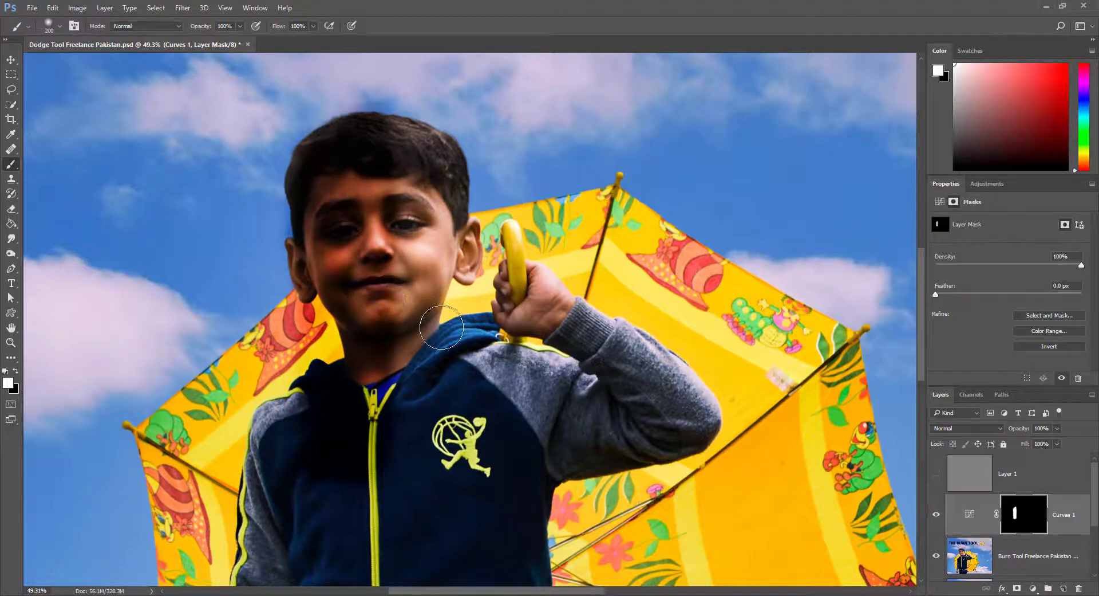
key(ctrl+z)
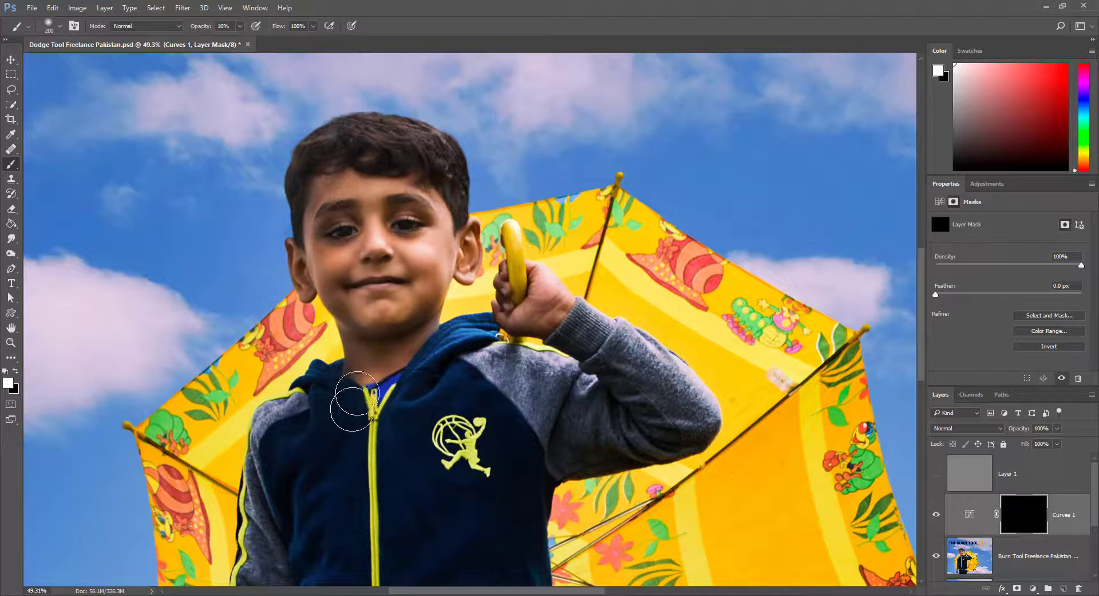
mouse_move(338, 275)
mouse_down()
mouse_move(320, 215)
mouse_move(331, 228)
mouse_move(337, 205)
mouse_move(346, 244)
mouse_move(343, 177)
mouse_move(340, 226)
mouse_move(368, 327)
mouse_move(343, 184)
mouse_move(339, 410)
mouse_move(321, 412)
mouse_move(350, 371)
mouse_move(333, 352)
mouse_move(333, 378)
mouse_up()
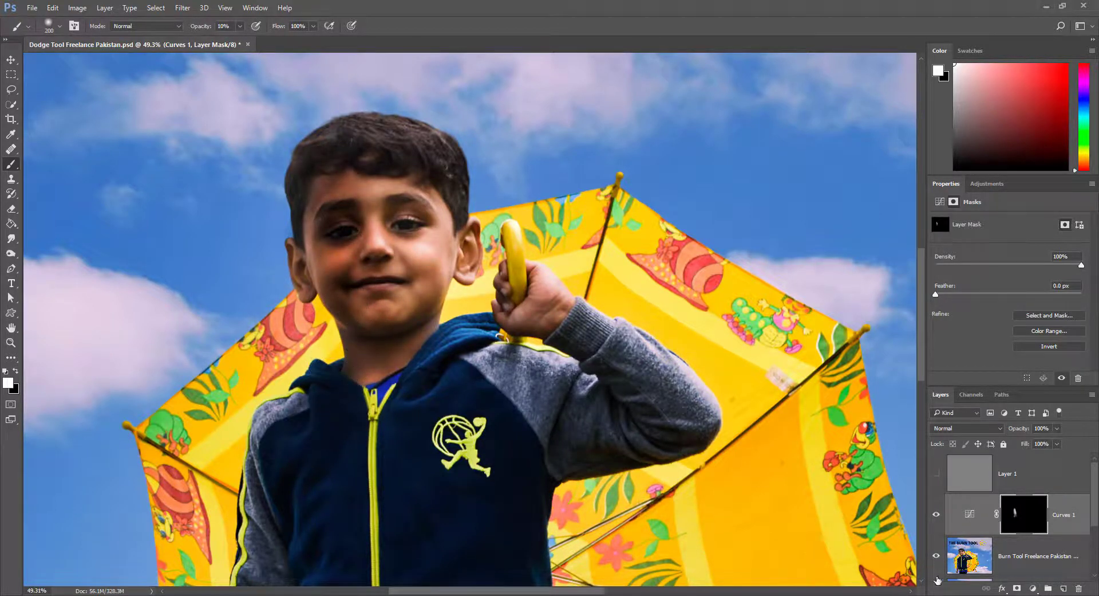
alt+click(1027, 519)
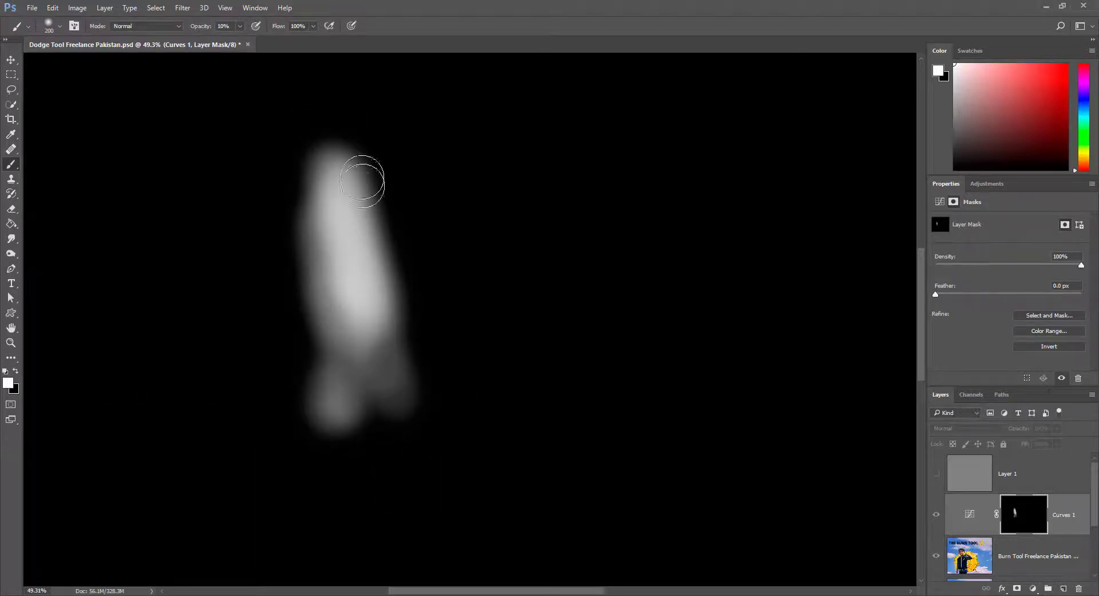
alt+click(1027, 518)
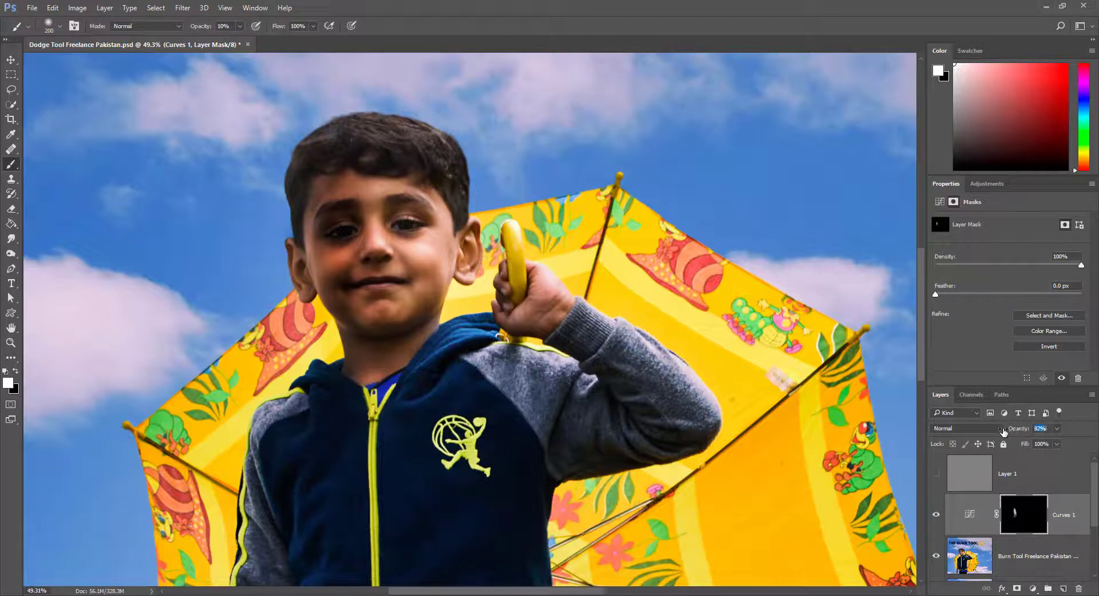
Set the Curves layer's opacity to 28% and compare the image with the layer hidden and shown
drag(1003, 432, 980, 432)
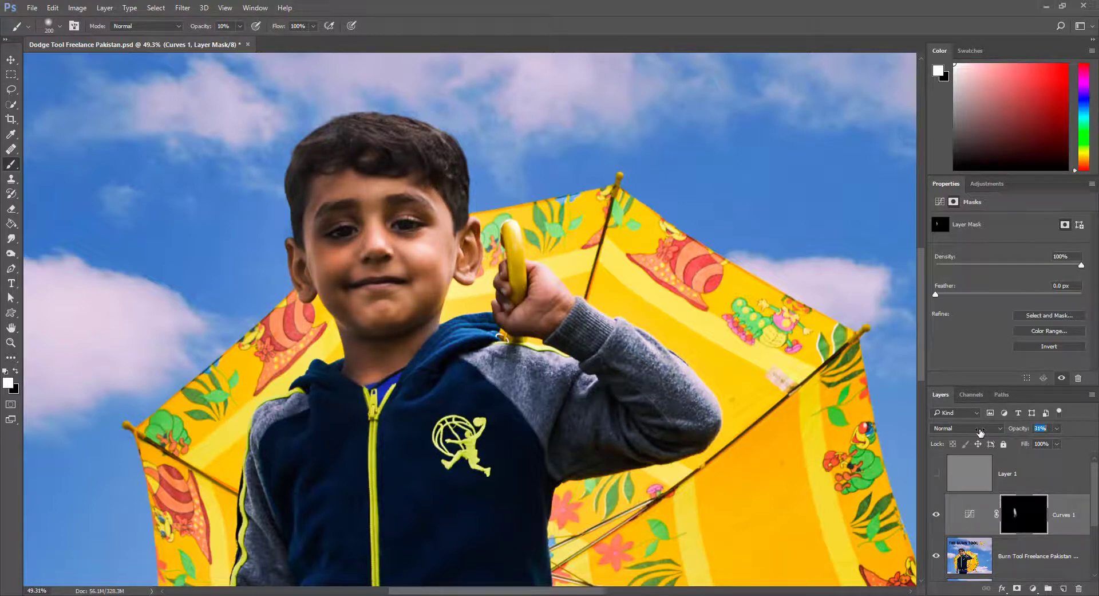
click(936, 516)
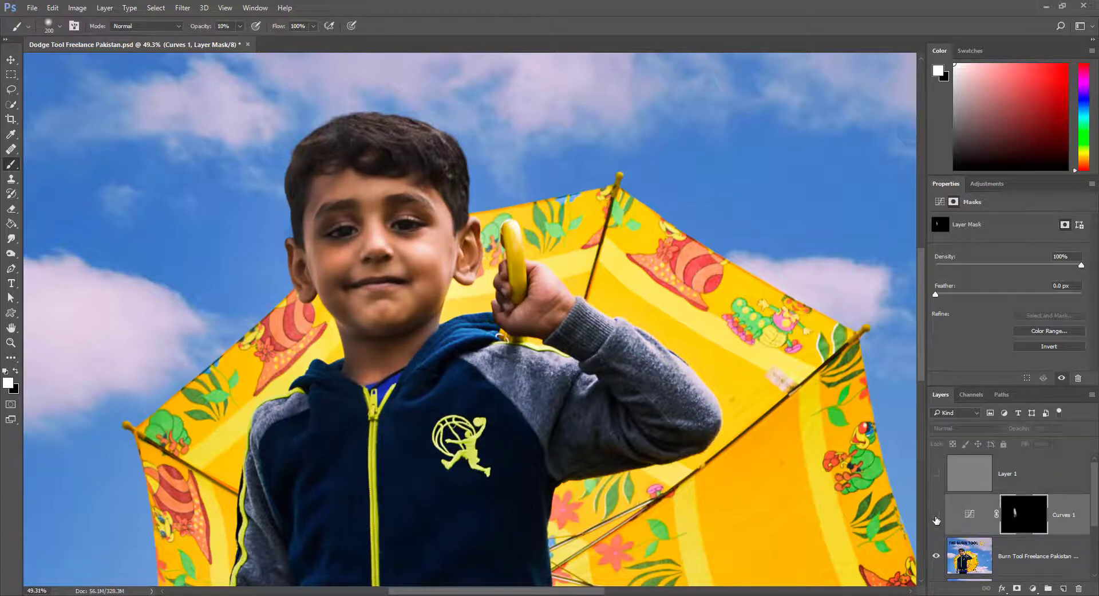
click(937, 516)
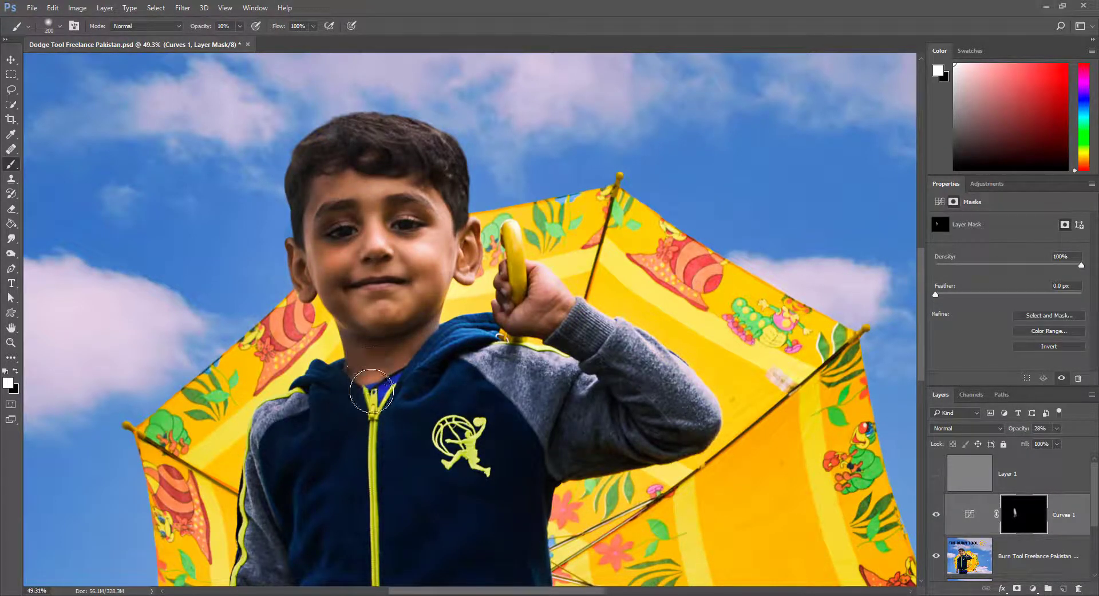
mouse_move(387, 383)
mouse_down()
mouse_move(353, 372)
mouse_move(387, 441)
mouse_move(369, 462)
mouse_up()
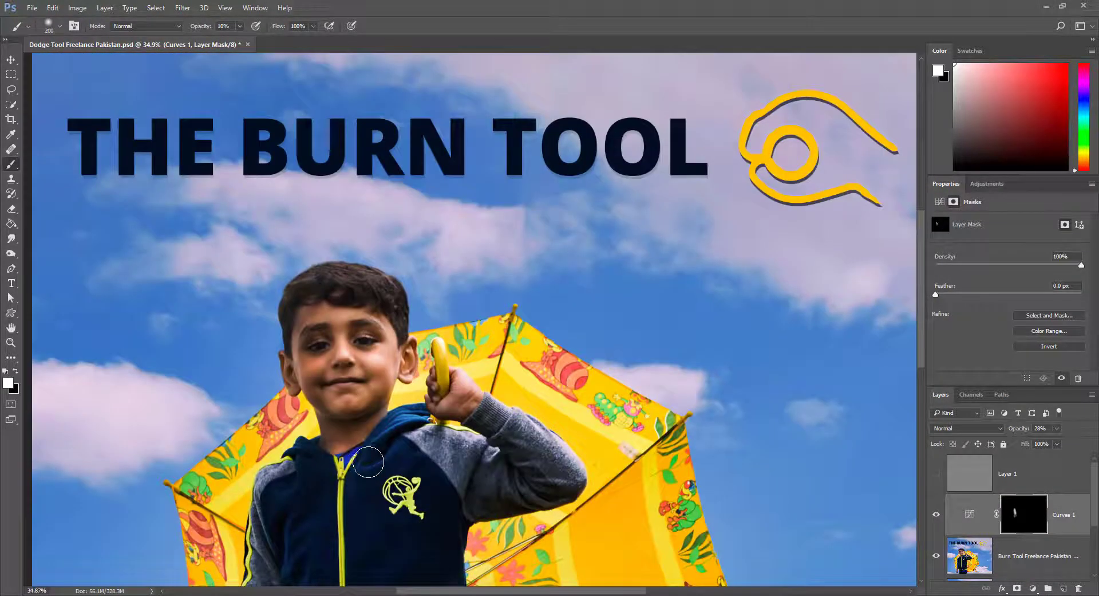